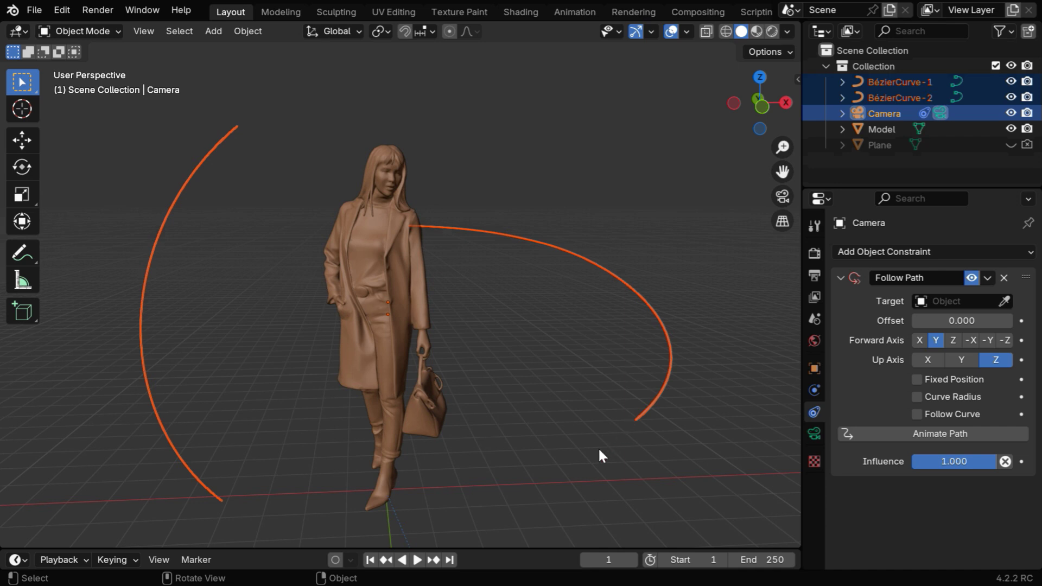
Step: Select only the camera and set its X, Y and Z location to 0 m
{"action": "left_click", "coordinate": [885, 115]}
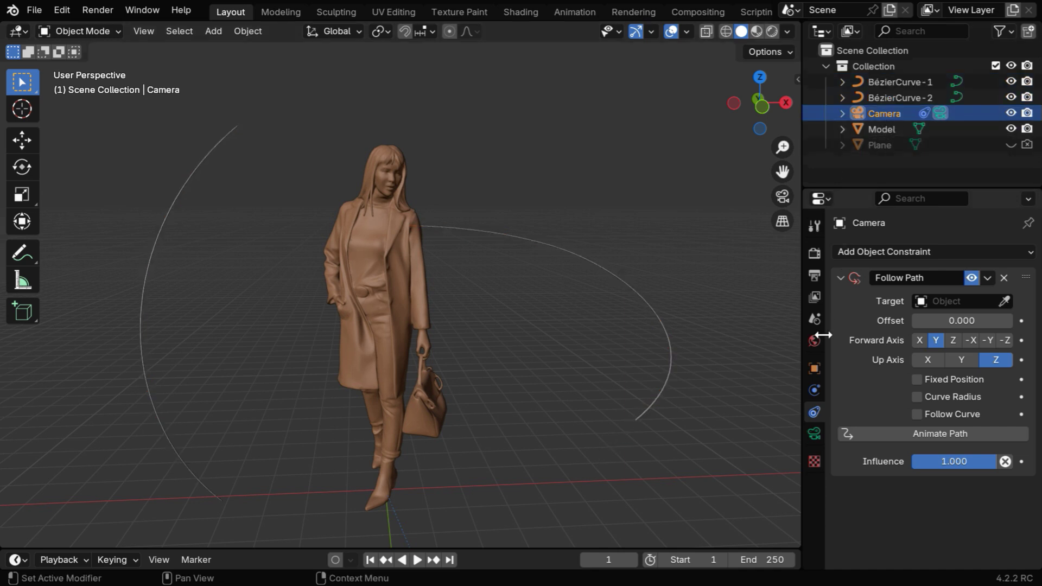
{"action": "left_click", "coordinate": [813, 368]}
{"action": "mouse_move", "coordinate": [953, 300]}
{"action": "left_mouse_down"}
{"action": "mouse_move", "coordinate": [955, 332]}
{"action": "mouse_move", "coordinate": [969, 303]}
{"action": "left_mouse_up"}
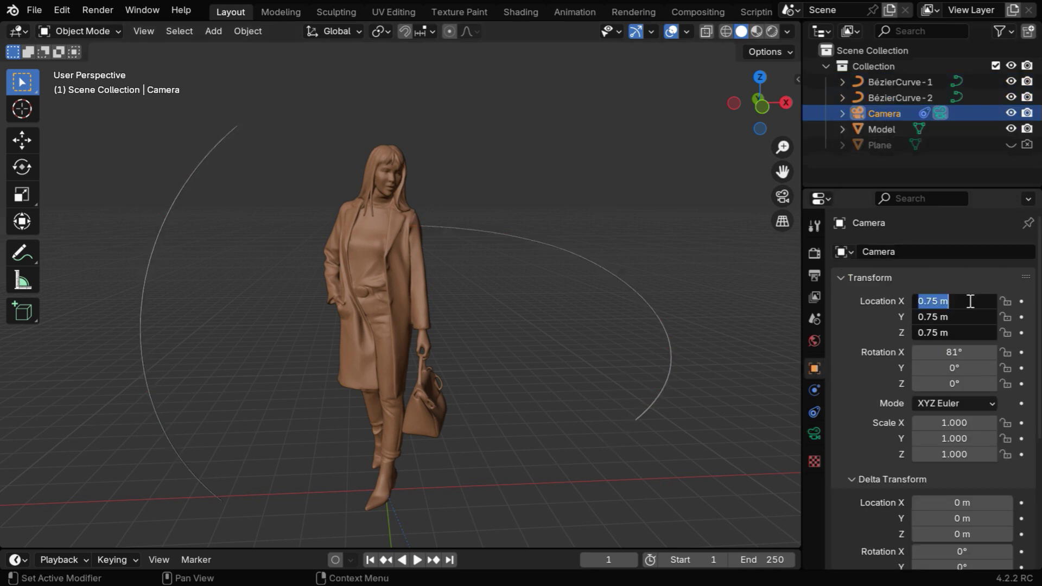
{"action": "type", "text": "0"}
{"action": "key", "text": "Return"}
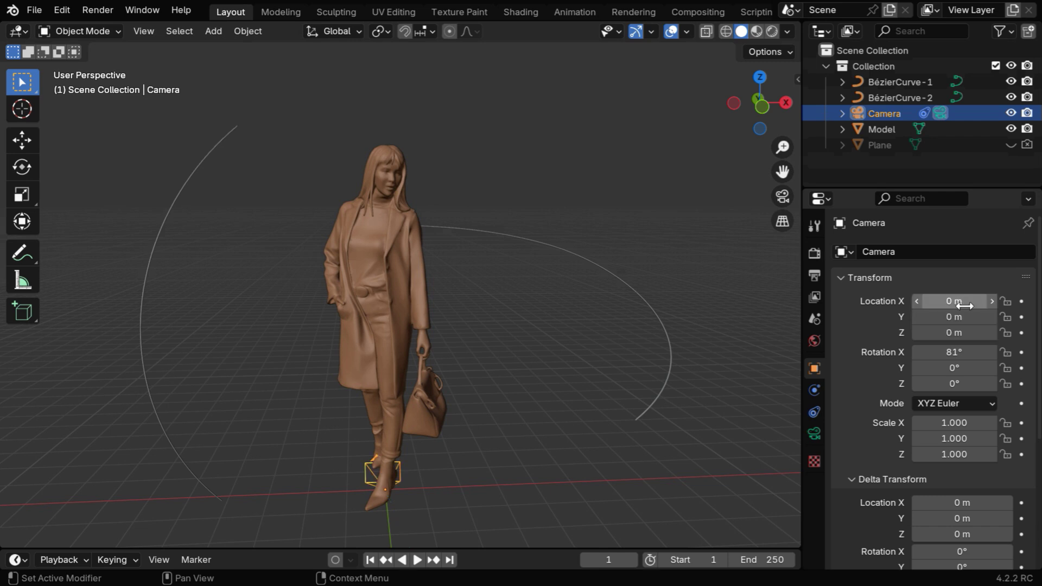
Step: Target the camera's Follow Path constraint at the curve left of the model, with Fixed Position enabled and Offset Factor 0
{"action": "left_click", "coordinate": [814, 413]}
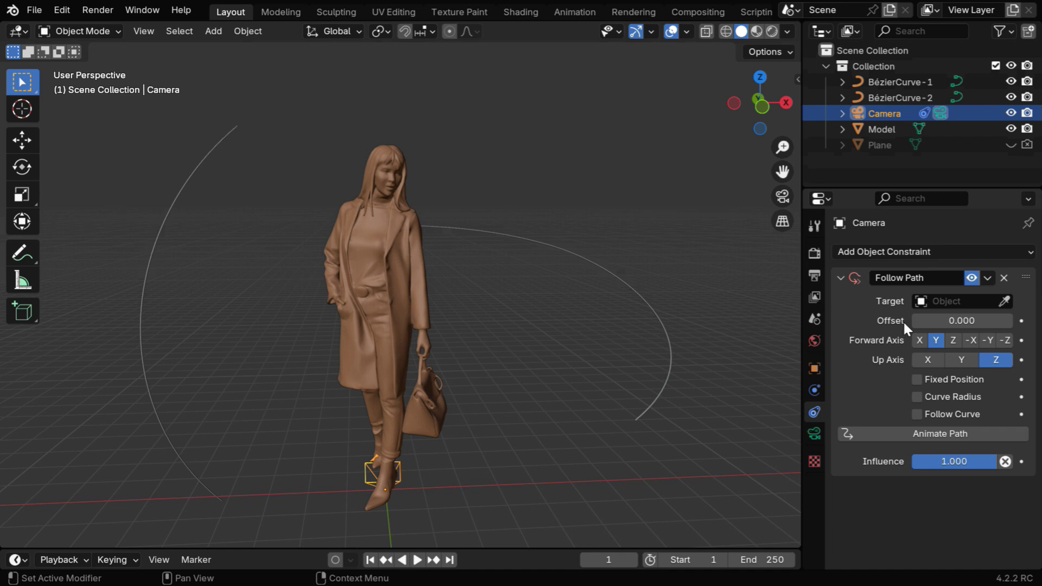
{"action": "left_click", "coordinate": [1004, 301]}
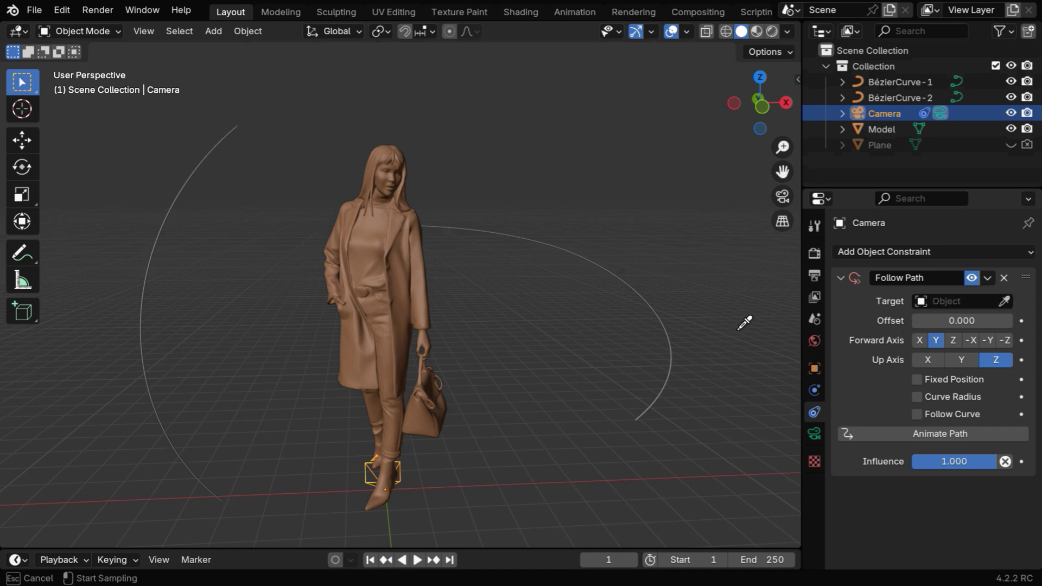
{"action": "left_click", "coordinate": [180, 191]}
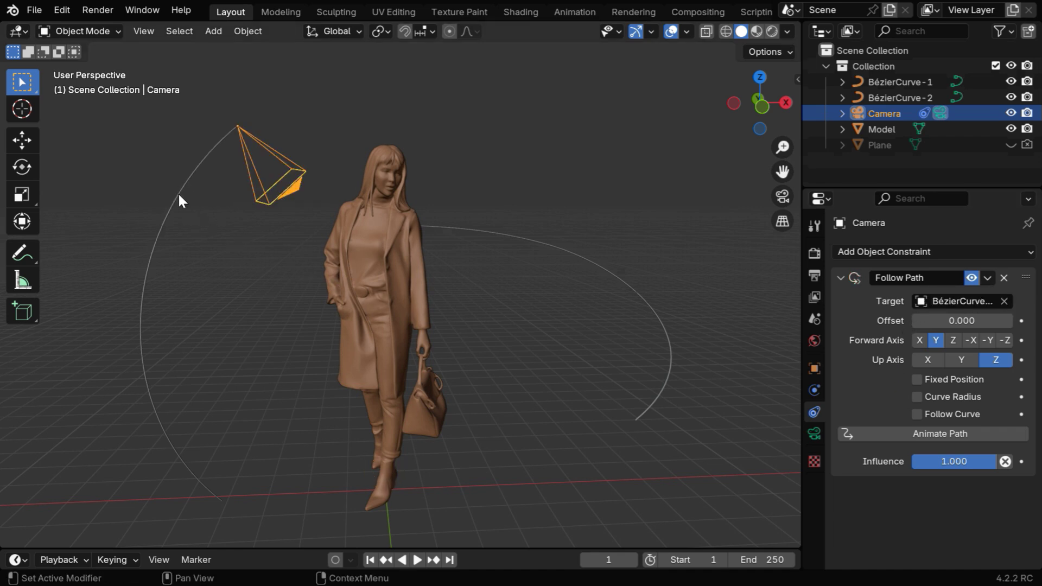
{"action": "left_click", "coordinate": [916, 380]}
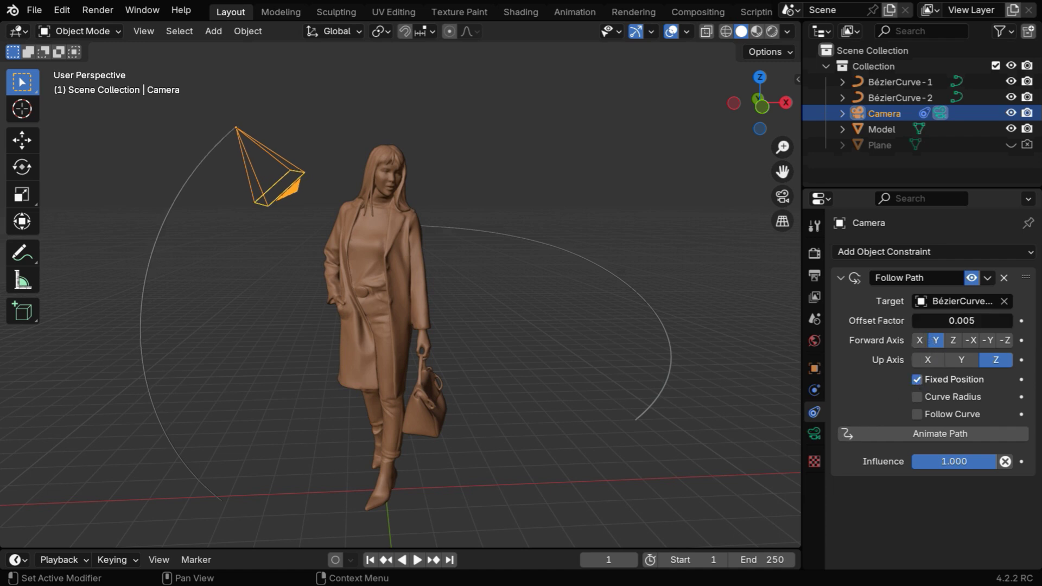
{"action": "mouse_move", "coordinate": [925, 320]}
{"action": "left_mouse_down"}
{"action": "mouse_move", "coordinate": [1012, 321]}
{"action": "mouse_move", "coordinate": [911, 321]}
{"action": "left_mouse_up"}
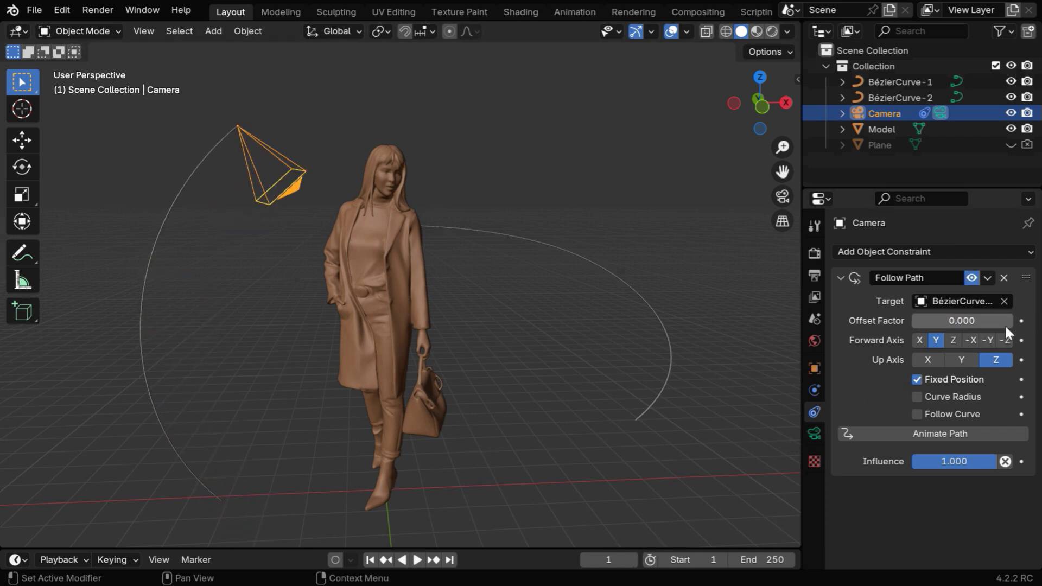
Step: Keyframe the Follow Path's Offset Factor at 0 on frame 1 and at 1 on frame 100
{"action": "left_click", "coordinate": [1021, 322]}
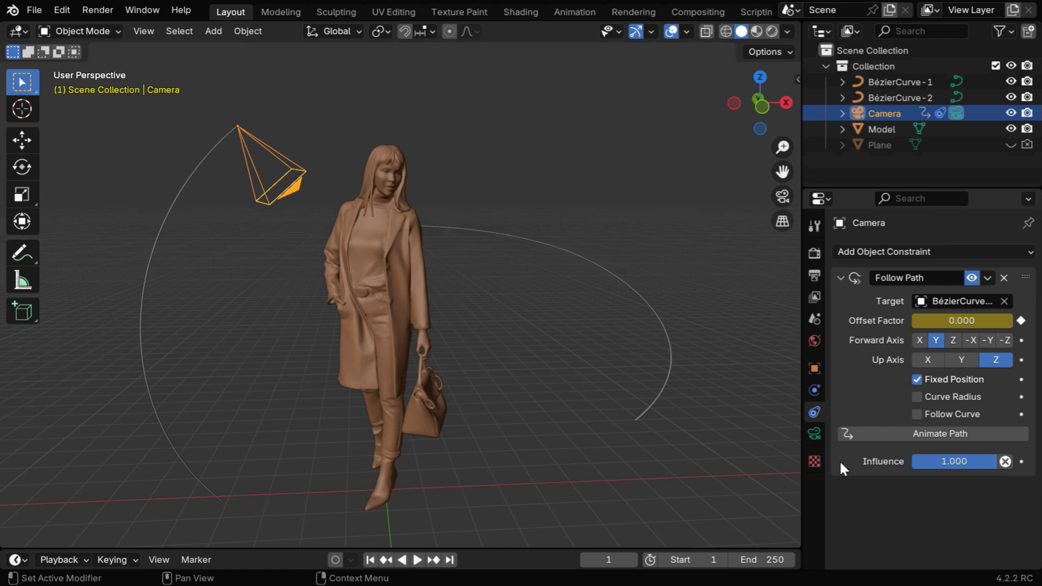
{"action": "double_click", "coordinate": [608, 559]}
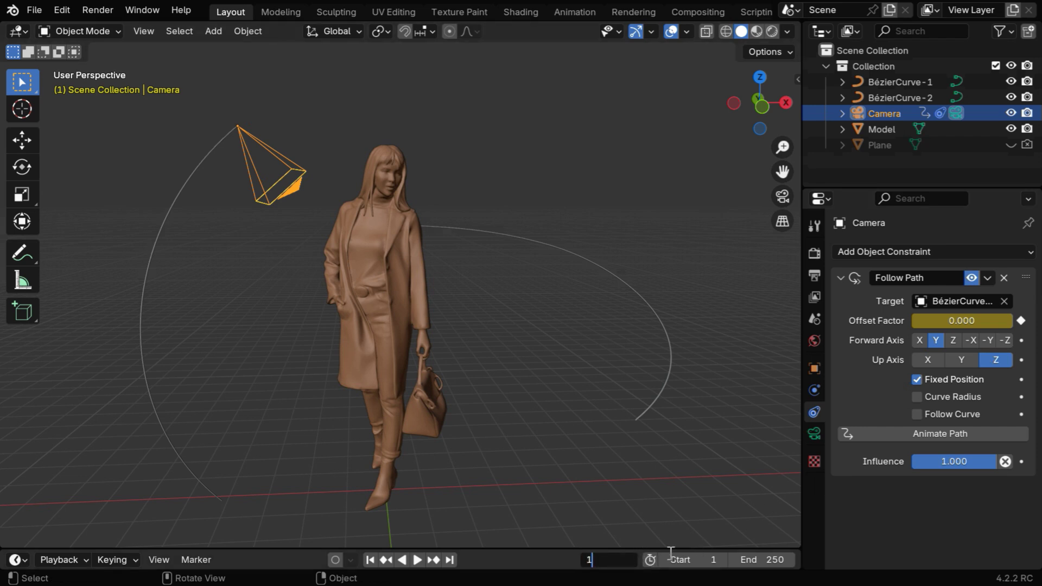
{"action": "key", "text": "Return"}
{"action": "left_click_drag", "start_coordinate": [932, 320], "coordinate": [1020, 325]}
{"action": "left_click", "coordinate": [1021, 320]}
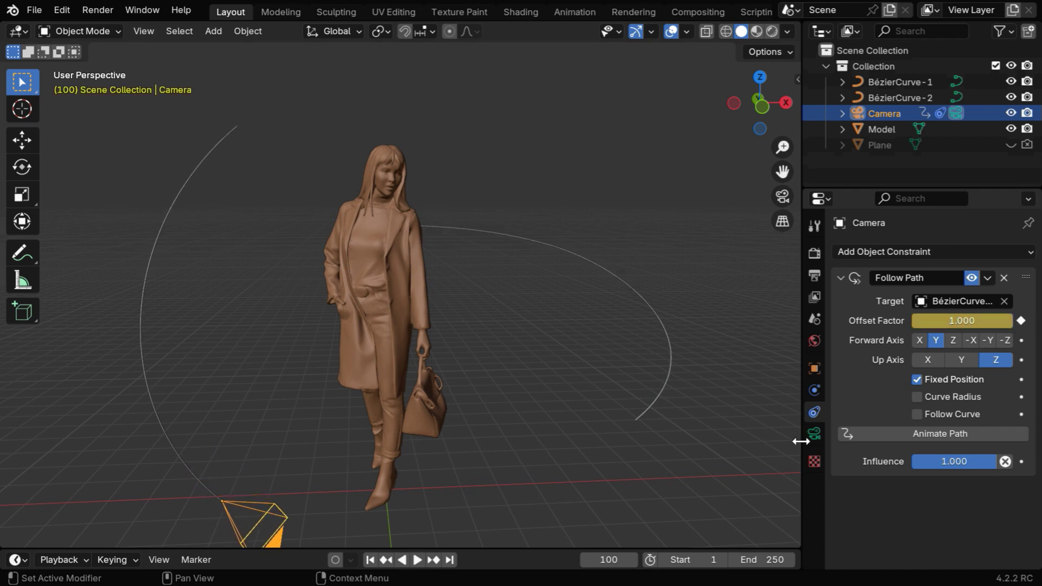
Step: Play the animation from the start to check the camera's motion, stop it and return to the keyframe at frame 100
{"action": "left_click", "coordinate": [370, 559]}
{"action": "left_click", "coordinate": [417, 560]}
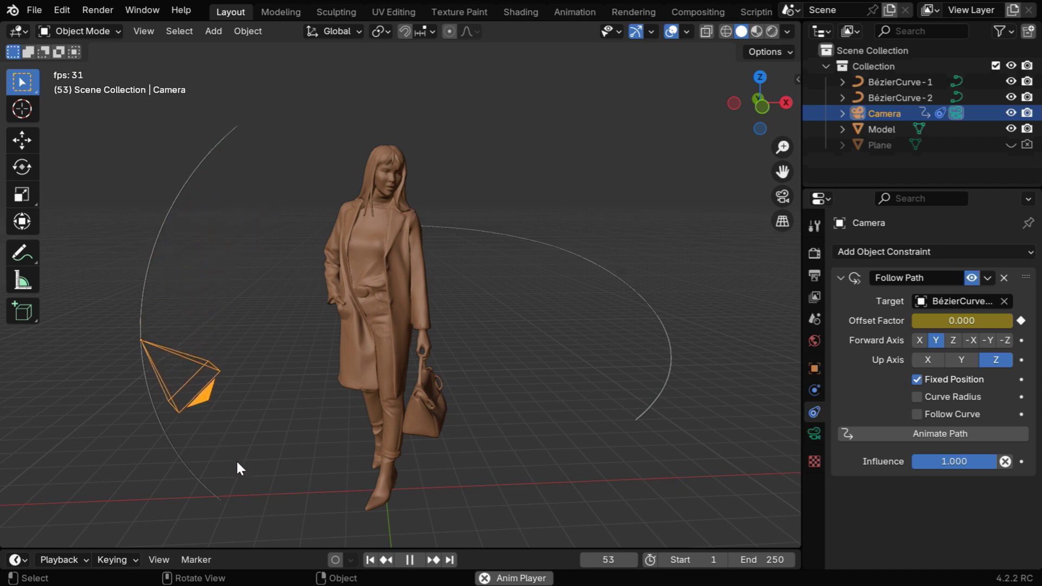
{"action": "left_click", "coordinate": [410, 560]}
{"action": "left_click", "coordinate": [386, 559]}
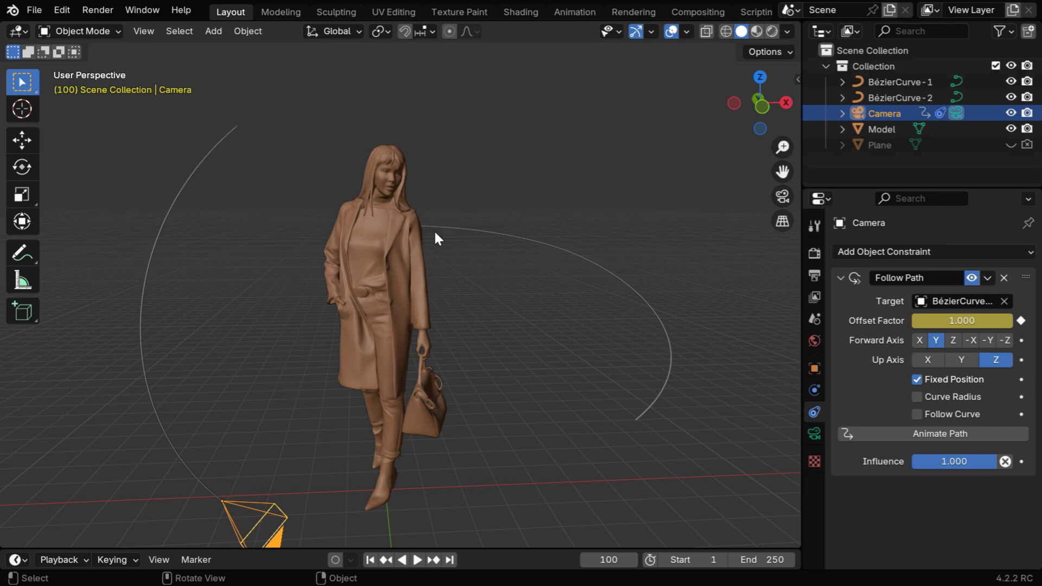
Step: Collapse the existing constraint and add a second Follow Path constraint to the camera with BézierCurve-2 as target
{"action": "left_click", "coordinate": [840, 277]}
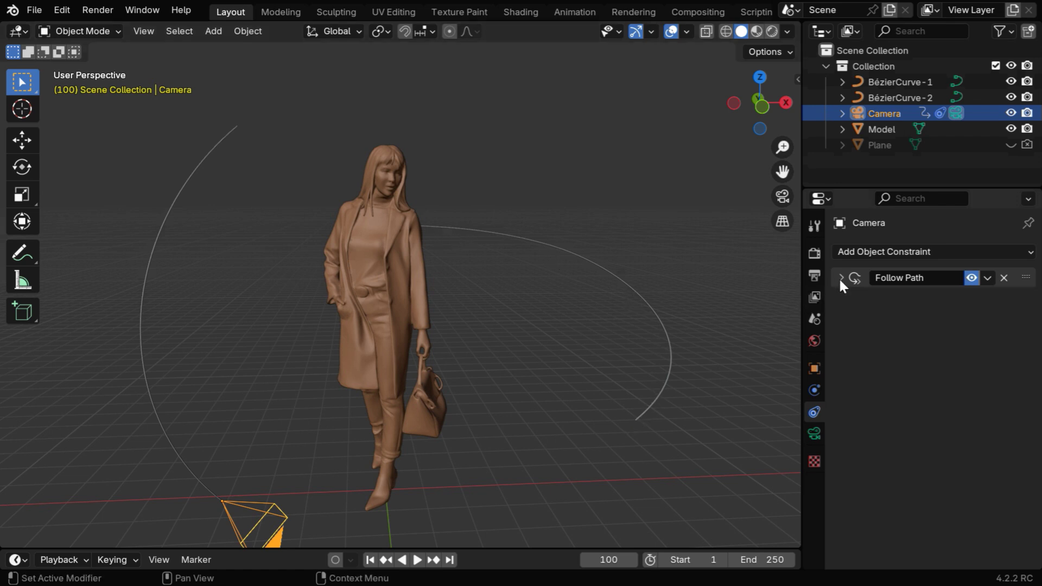
{"action": "left_click", "coordinate": [947, 251]}
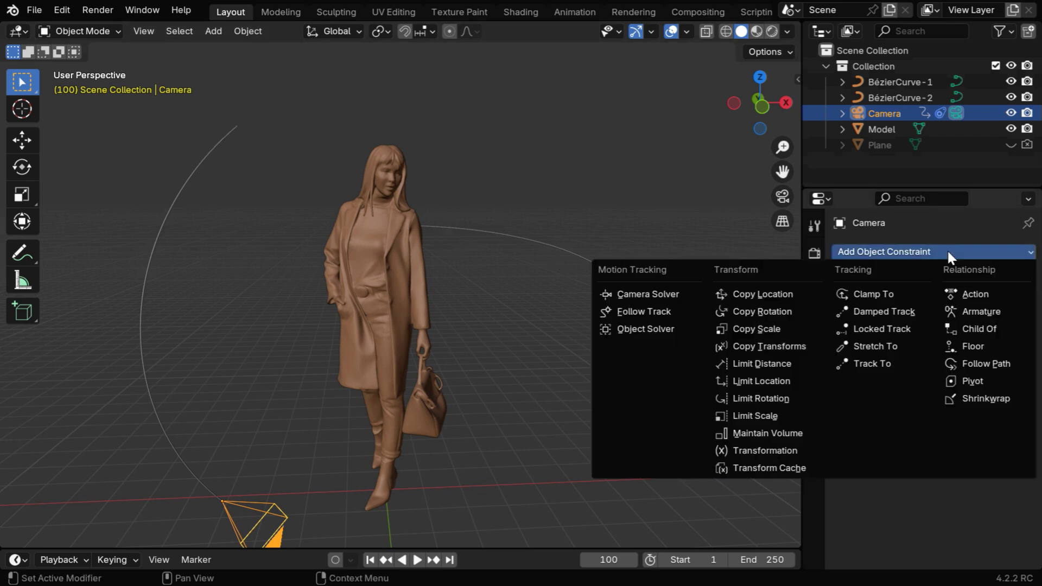
{"action": "left_click", "coordinate": [996, 364]}
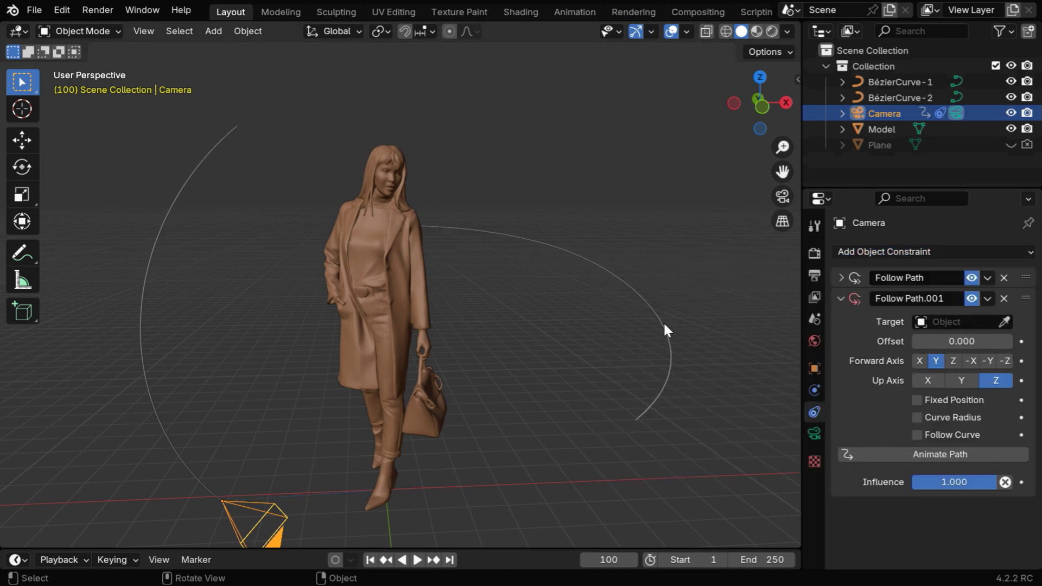
{"action": "left_click", "coordinate": [955, 321]}
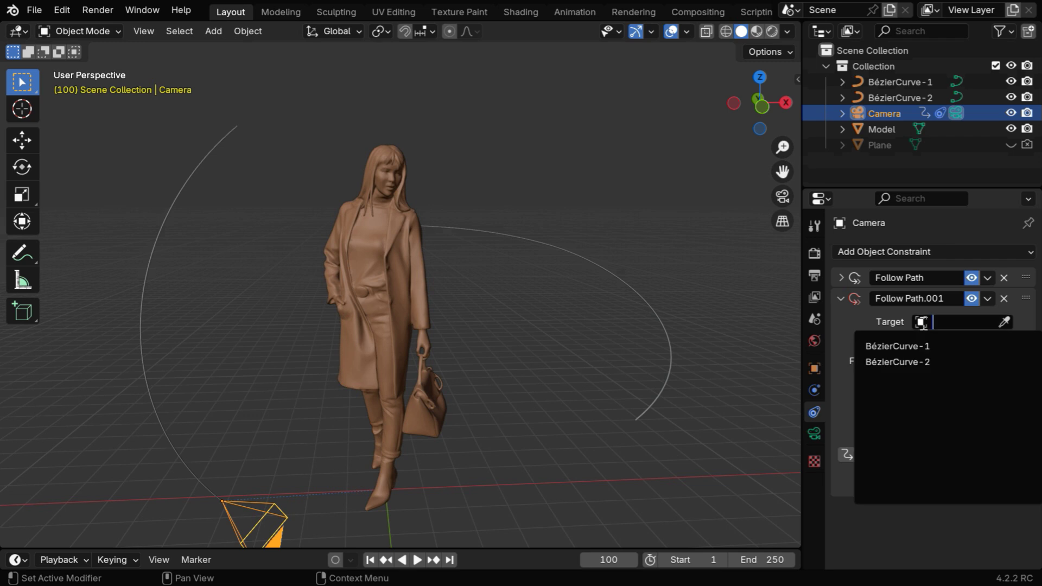
{"action": "left_click", "coordinate": [929, 361]}
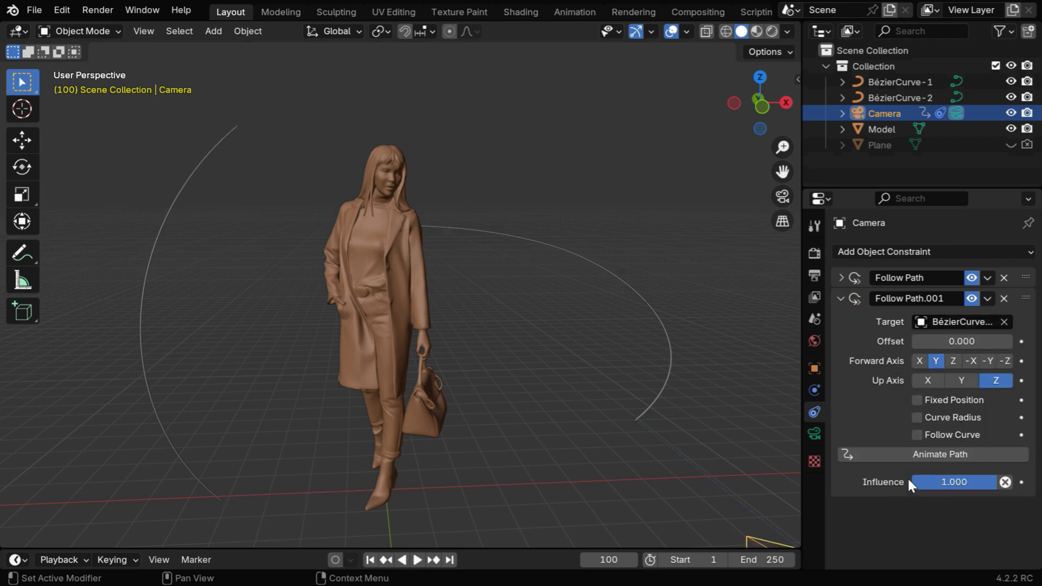
Step: On frame 100, keyframe the first Follow Path's influence at 1 and the second Follow Path's influence at 0
{"action": "left_click", "coordinate": [961, 480]}
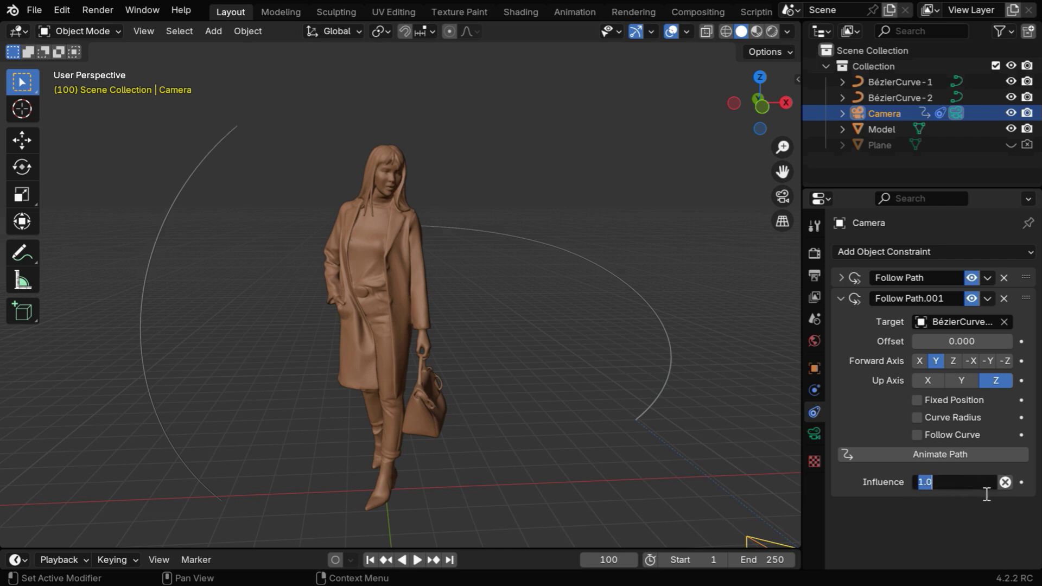
{"action": "type", "text": "0"}
{"action": "key", "text": "Return"}
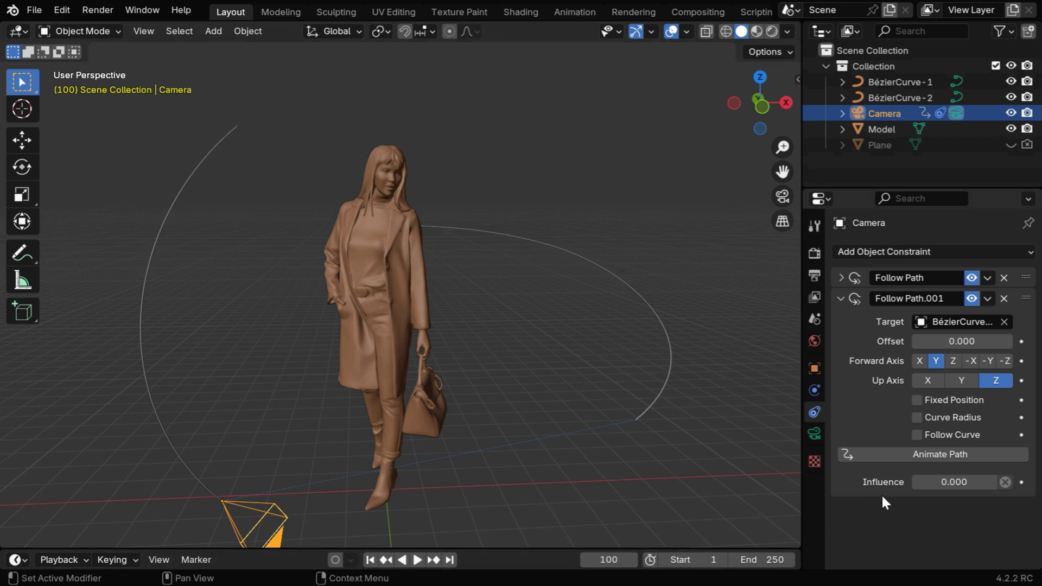
{"action": "left_click", "coordinate": [840, 277]}
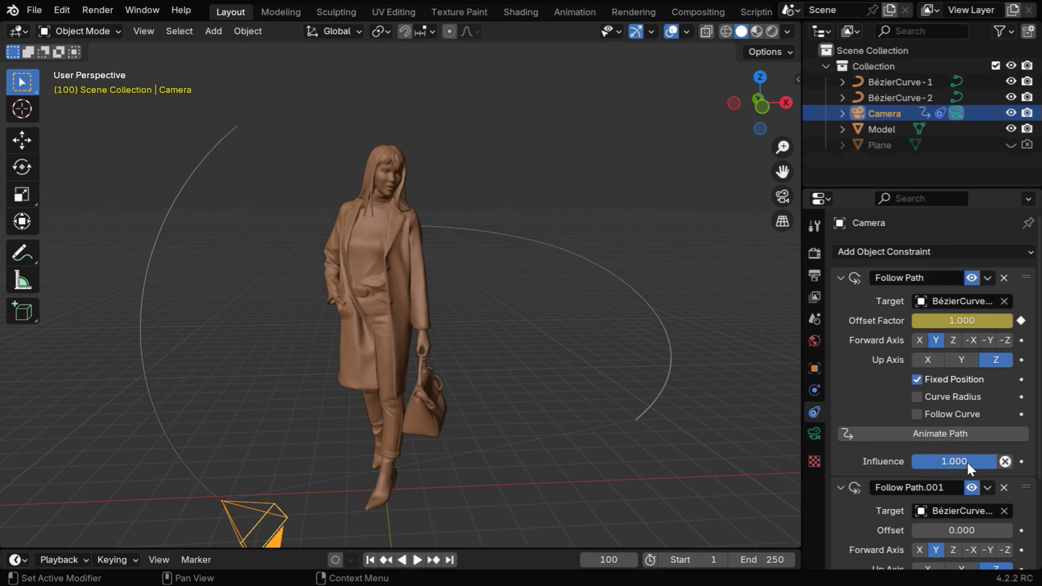
{"action": "left_click", "coordinate": [1020, 460]}
{"action": "scroll", "coordinate": [1016, 456], "scroll_direction": "down", "scroll_amount": 5}
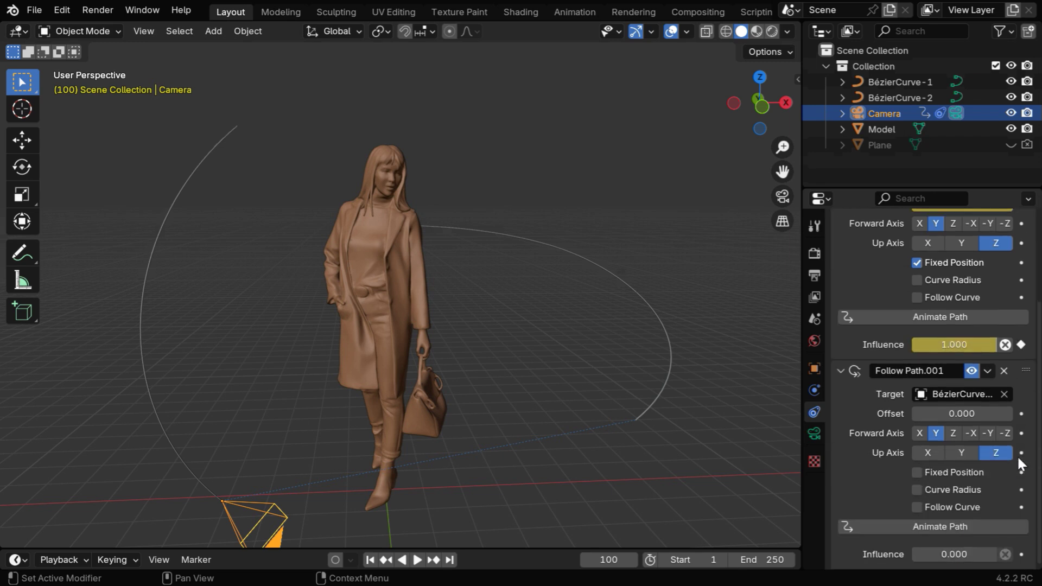
{"action": "left_click", "coordinate": [1020, 554]}
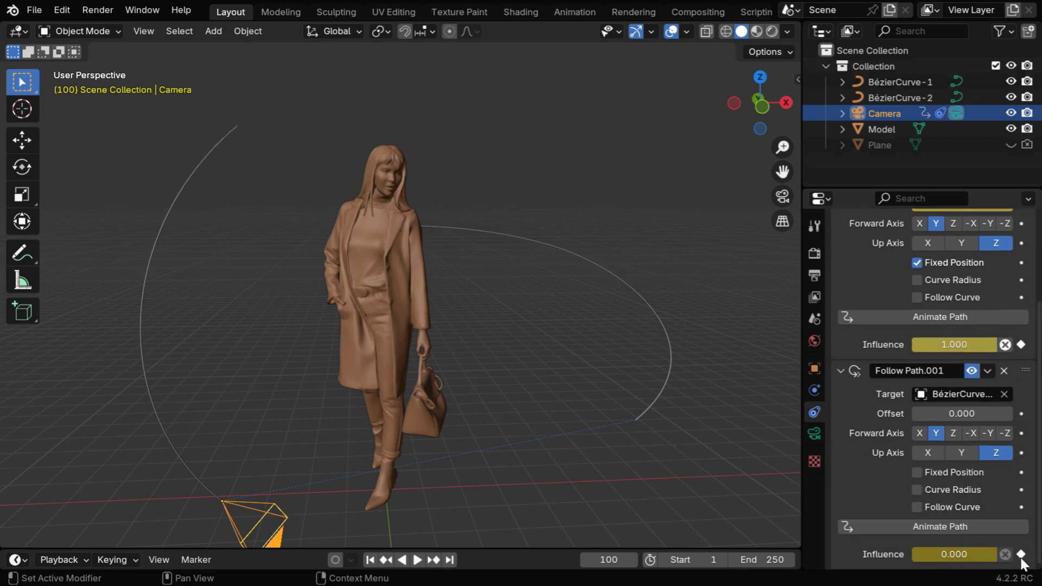
Step: On frame 101, keyframe the first Follow Path's influence at 0 and the second Follow Path's influence at 1
{"action": "left_click", "coordinate": [633, 560]}
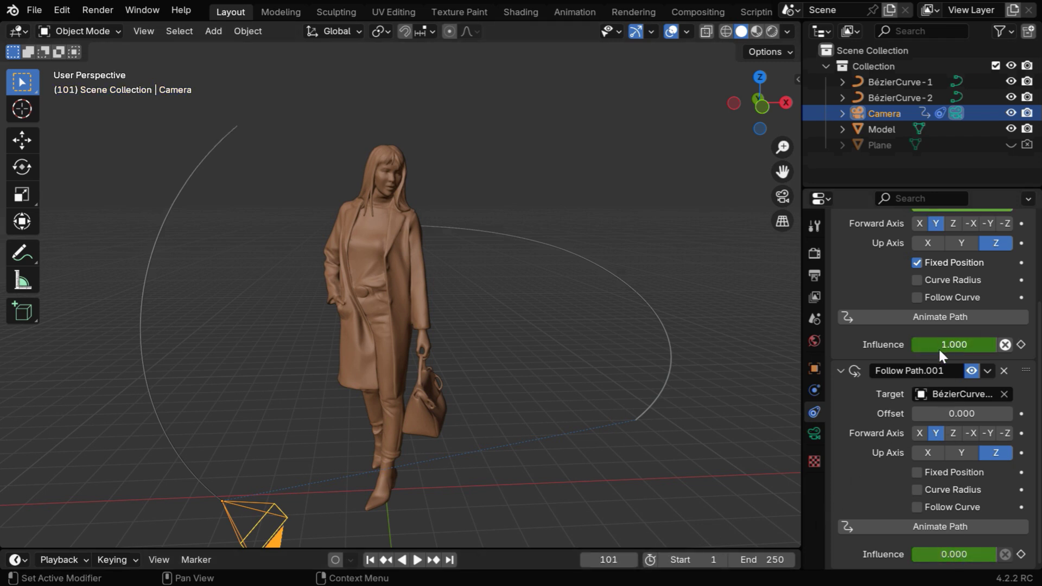
{"action": "left_click", "coordinate": [967, 347]}
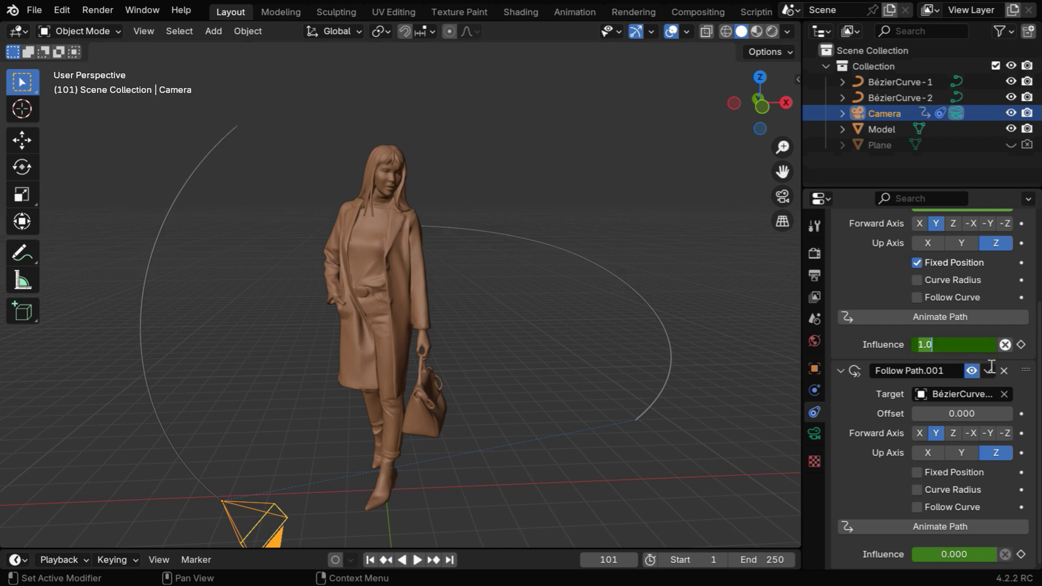
{"action": "type", "text": "0"}
{"action": "key", "text": "Return"}
{"action": "left_click", "coordinate": [1021, 345]}
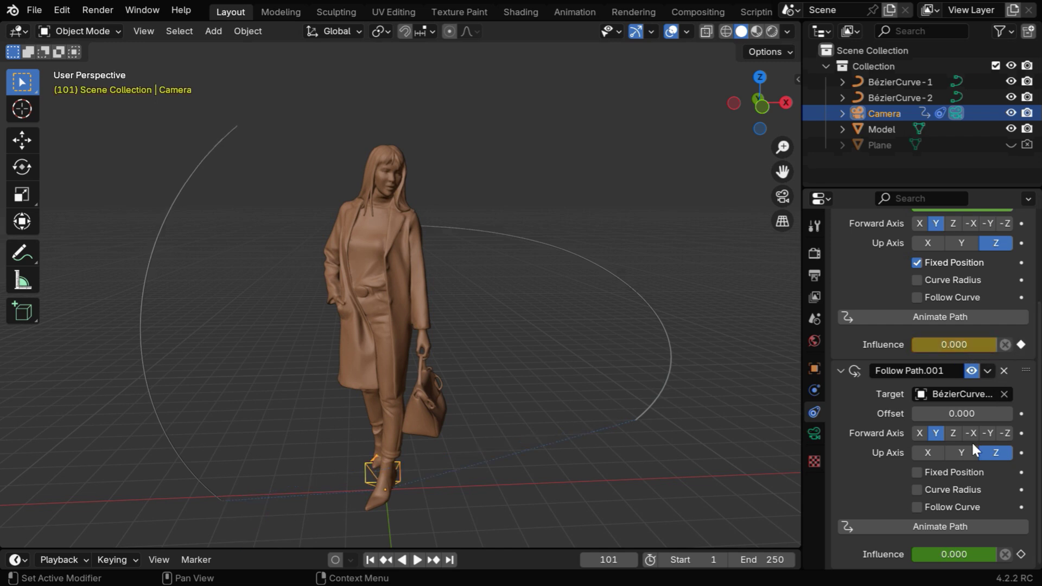
{"action": "left_click", "coordinate": [965, 554]}
{"action": "type", "text": "1"}
{"action": "key", "text": "Return"}
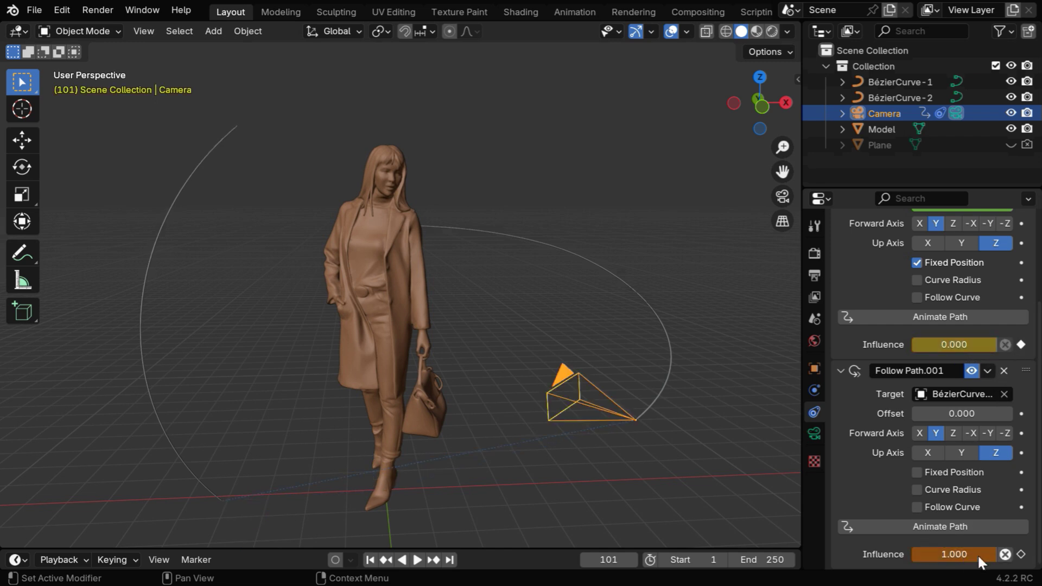
{"action": "left_click", "coordinate": [1018, 554]}
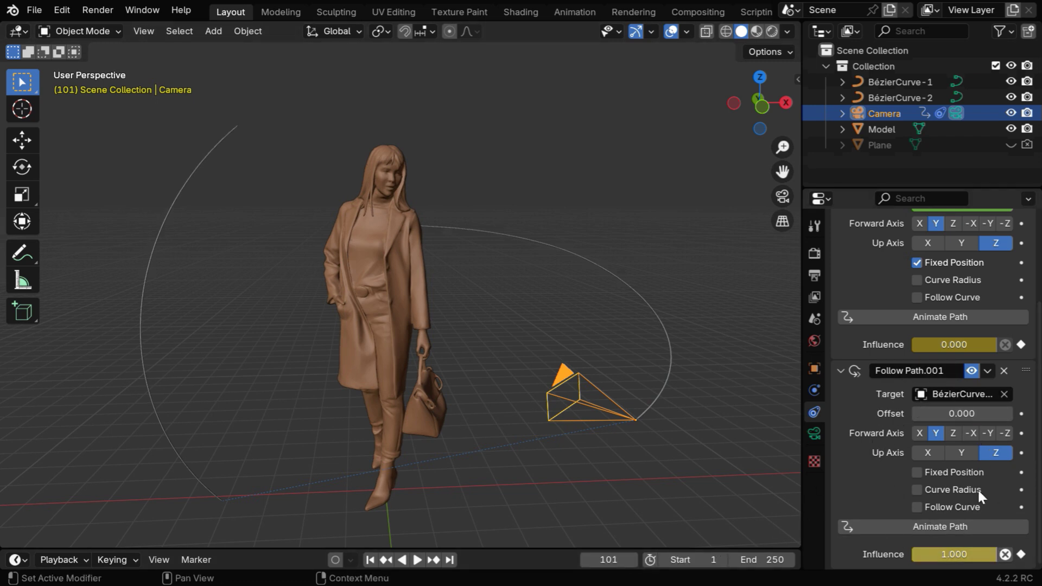
Step: Enable Fixed Position on the second Follow Path and keyframe its Offset Factor at 0 on frame 101 and 1 on frame 200
{"action": "left_click", "coordinate": [916, 473]}
{"action": "left_click", "coordinate": [1021, 414]}
{"action": "left_click", "coordinate": [623, 559]}
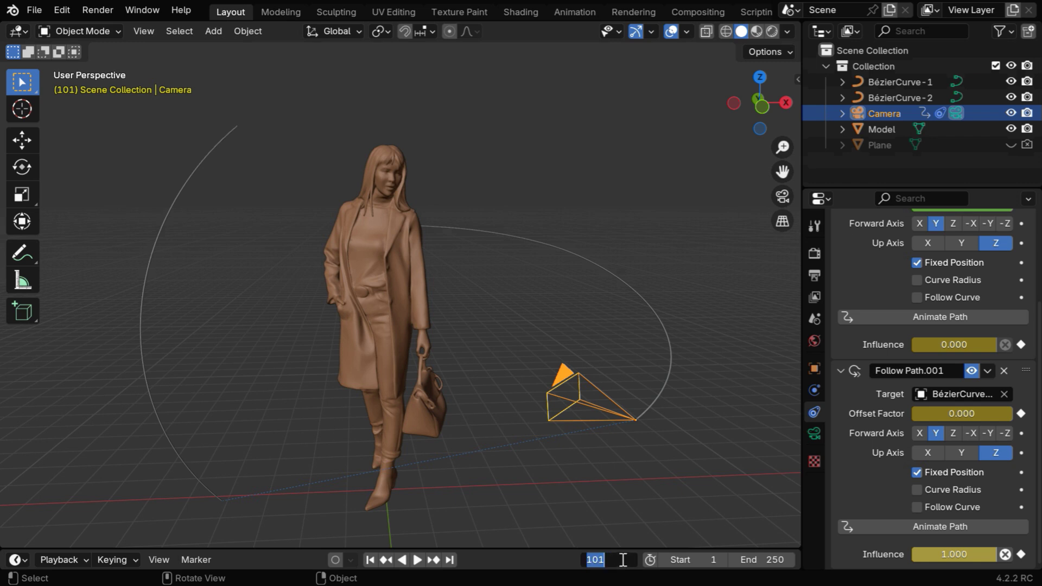
{"action": "type", "text": "200"}
{"action": "key", "text": "Return"}
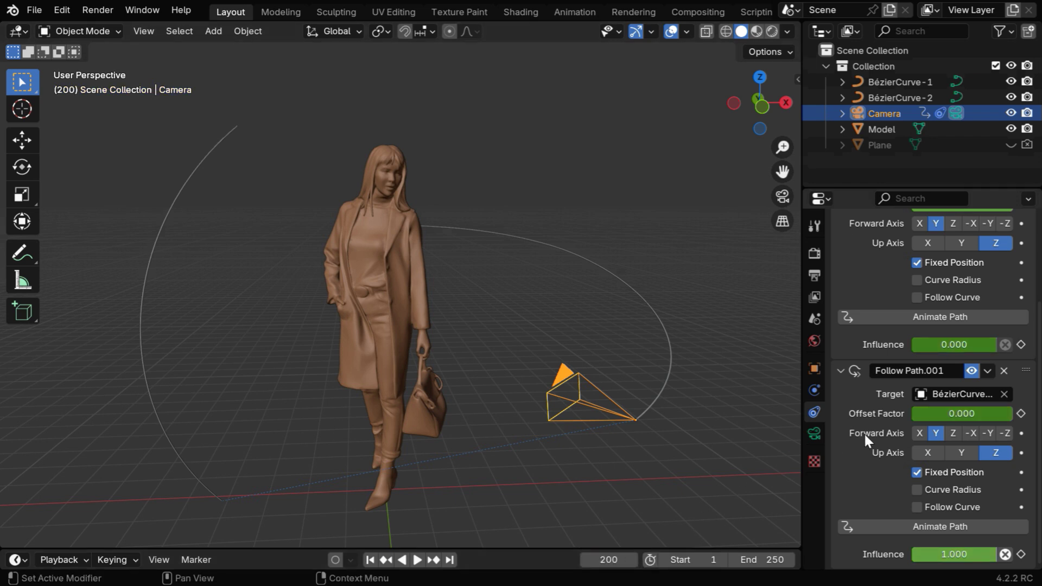
{"action": "left_click_drag", "start_coordinate": [917, 414], "coordinate": [1013, 414]}
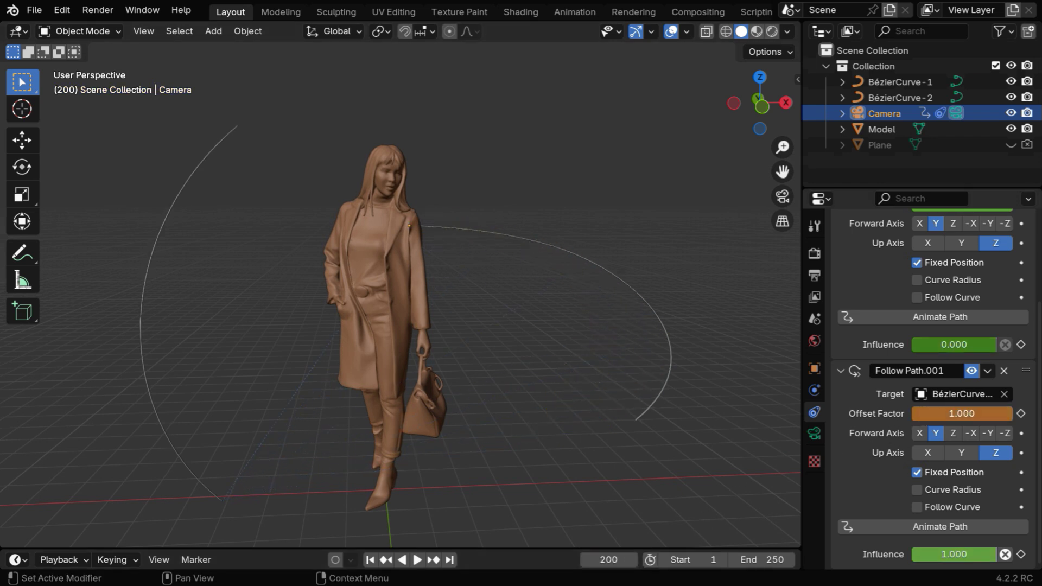
{"action": "left_click", "coordinate": [1021, 414]}
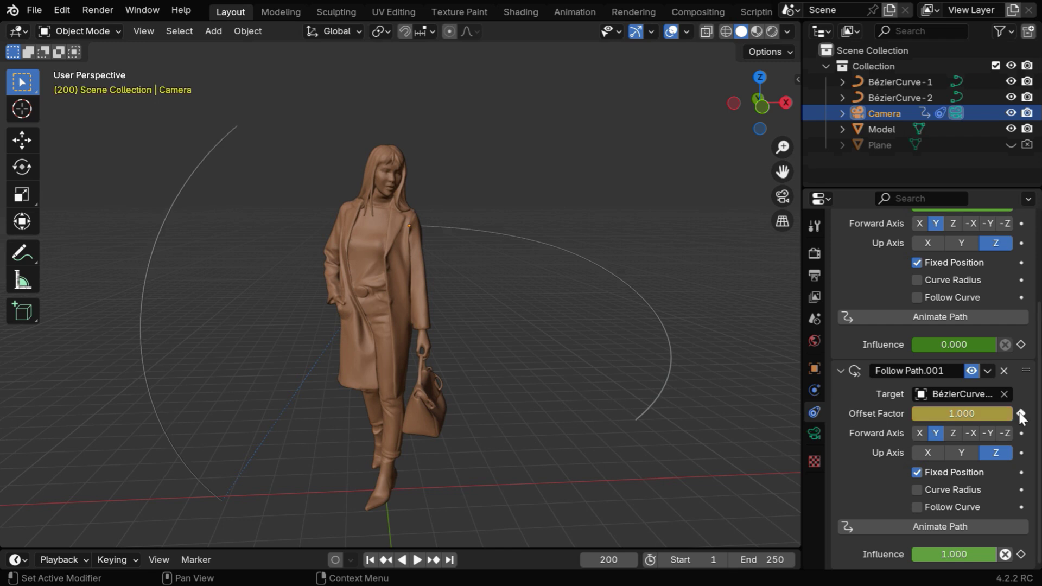
Step: Play the animation from the start to check the camera's travel along both curves, stop it and return to frame 1
{"action": "left_click", "coordinate": [371, 561]}
{"action": "left_click", "coordinate": [417, 560]}
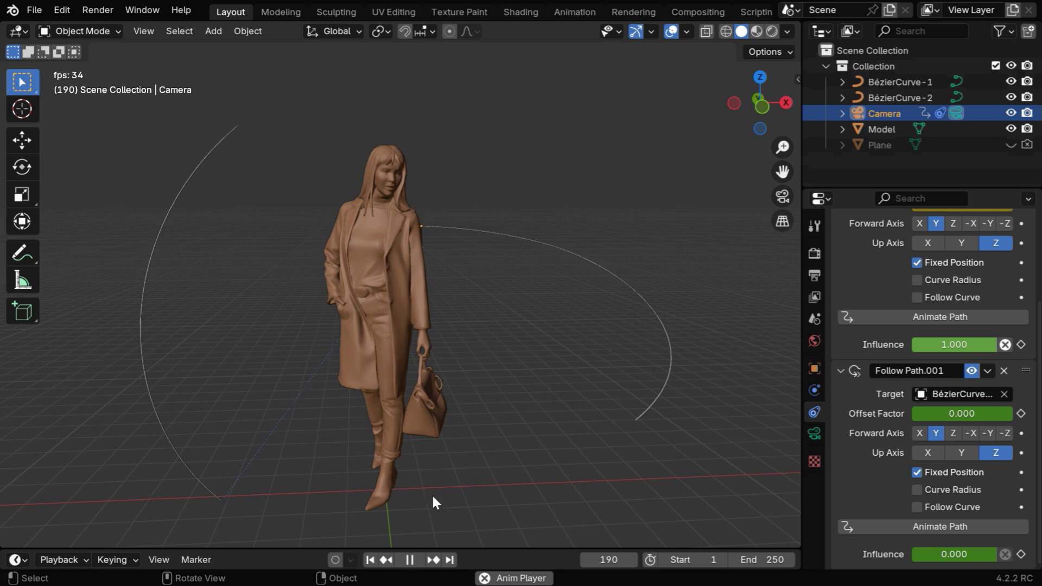
{"action": "left_click", "coordinate": [411, 559]}
{"action": "left_click", "coordinate": [369, 559]}
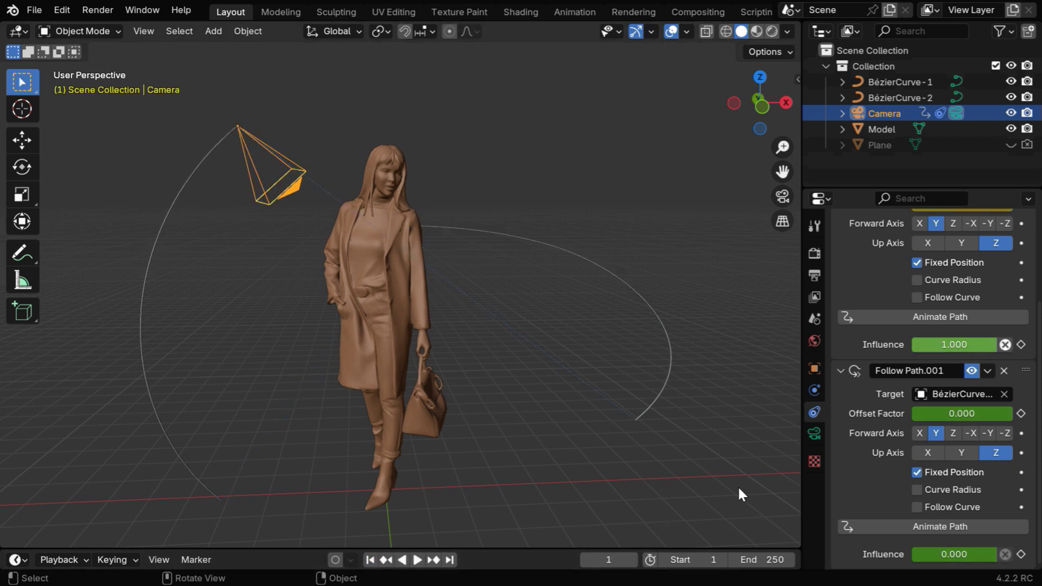
Step: Collapse the settings of both Follow Path constraints
{"action": "left_click", "coordinate": [839, 374]}
{"action": "left_click", "coordinate": [840, 278]}
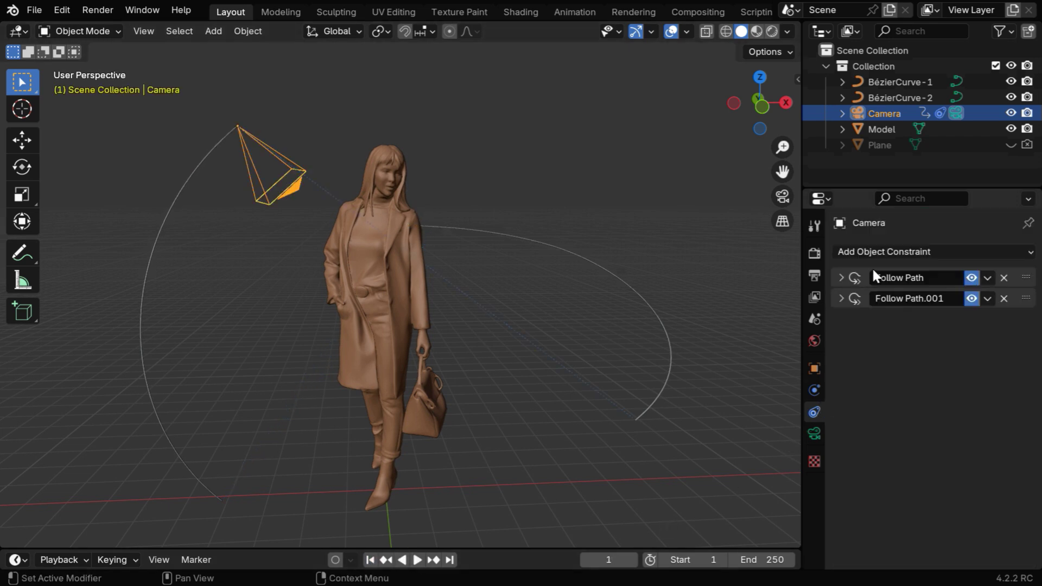
Step: Add a Track To constraint to the camera with Model as its target
{"action": "left_click", "coordinate": [914, 252]}
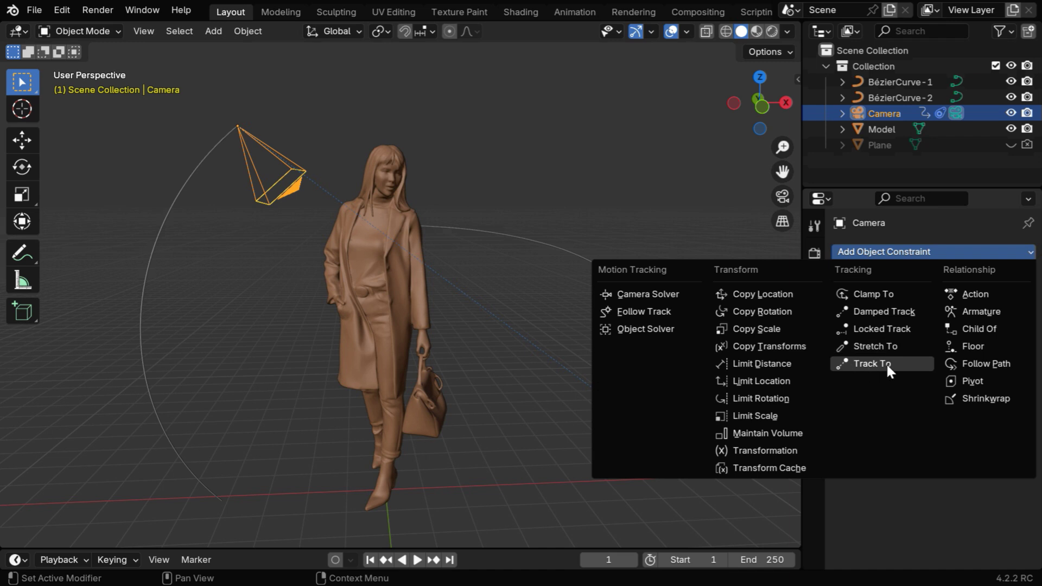
{"action": "left_click", "coordinate": [885, 362]}
{"action": "left_click", "coordinate": [1004, 342]}
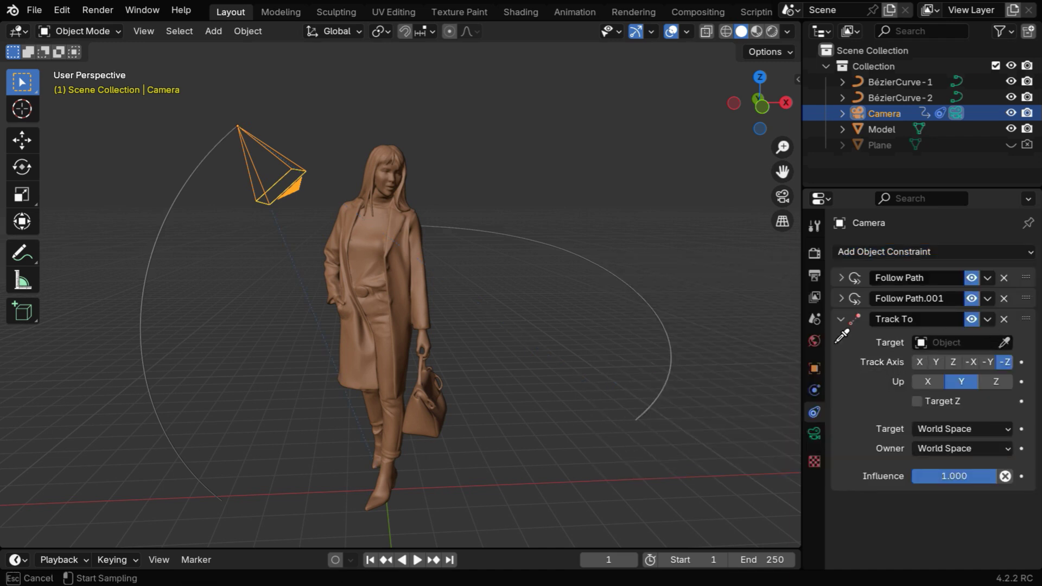
{"action": "left_click", "coordinate": [401, 274]}
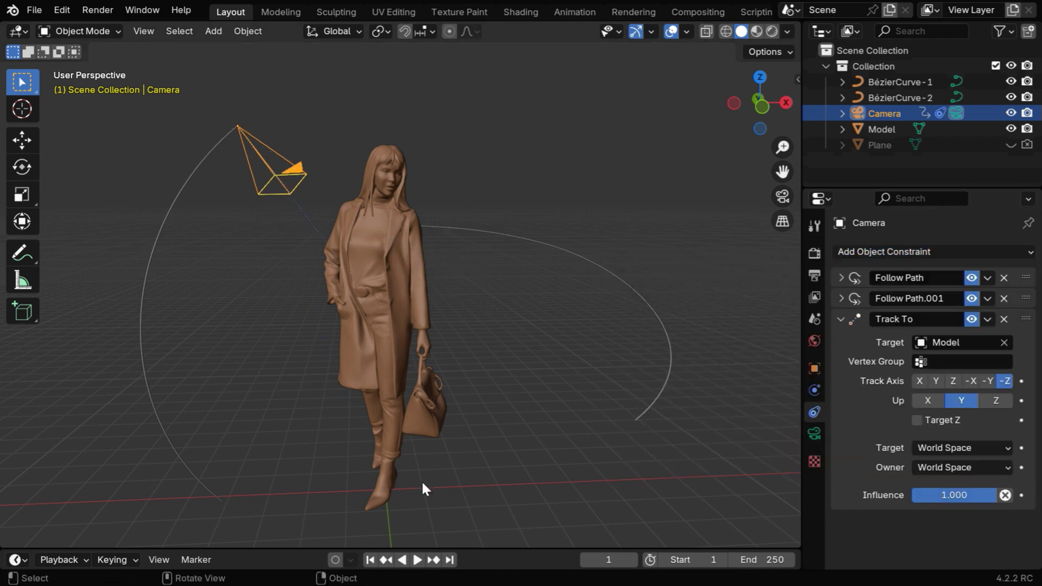
Step: Play the animation to check that the camera keeps facing the model along both curves, stop it and return to frame 1
{"action": "left_click", "coordinate": [417, 560]}
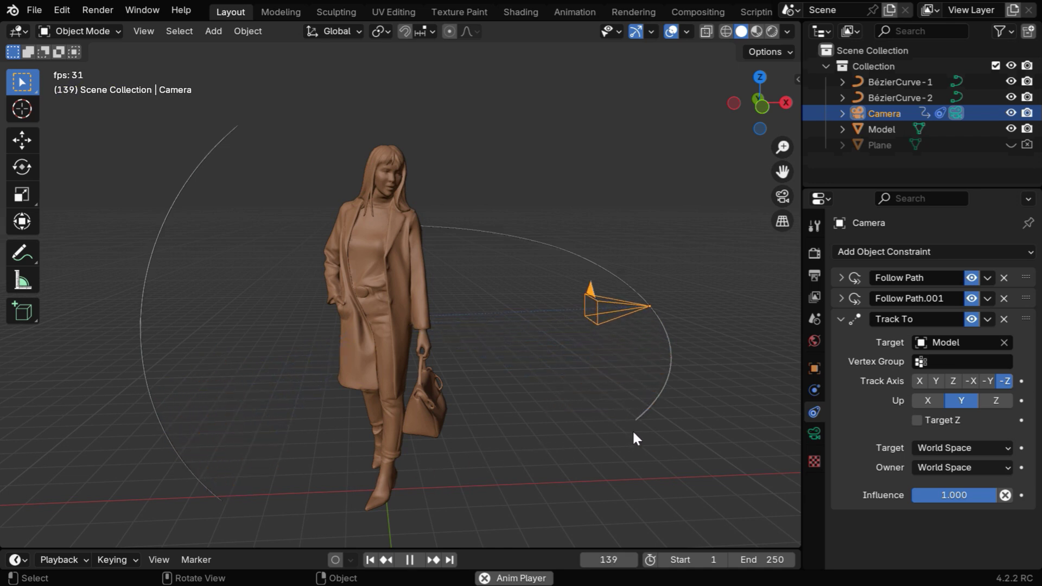
{"action": "left_click", "coordinate": [411, 560]}
{"action": "left_click", "coordinate": [370, 560]}
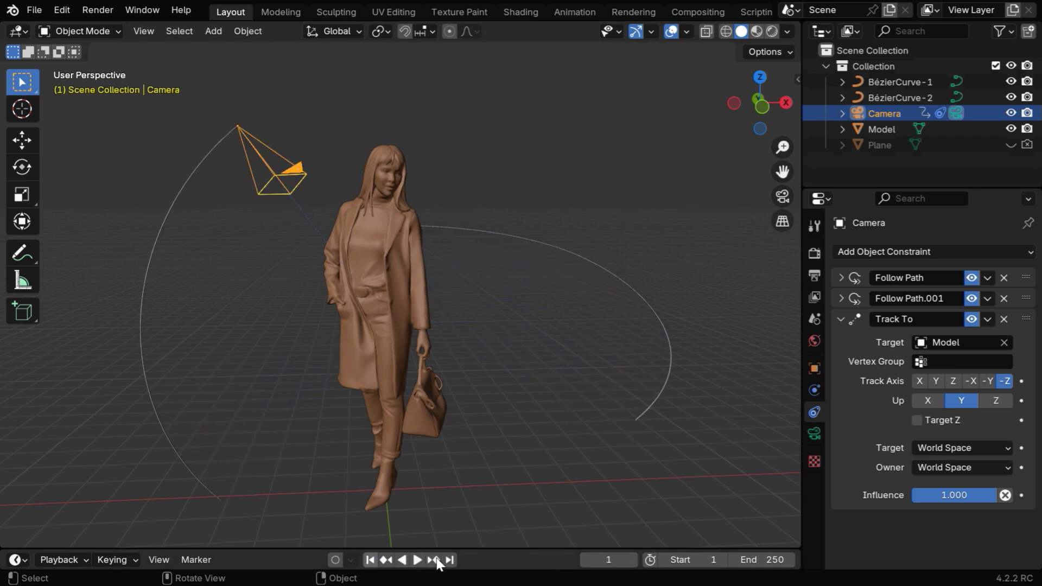
Step: Enlarge the timeline and shift the selected keyframes at frames 101 and 200 forward by 50 frames
{"action": "left_click_drag", "start_coordinate": [488, 548], "coordinate": [479, 469]}
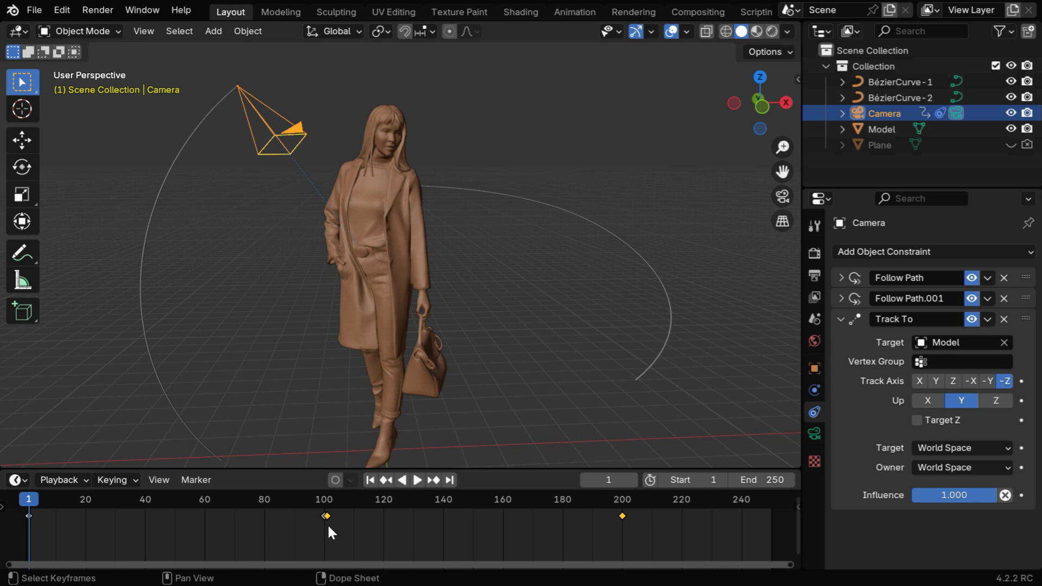
{"action": "key", "text": "g"}
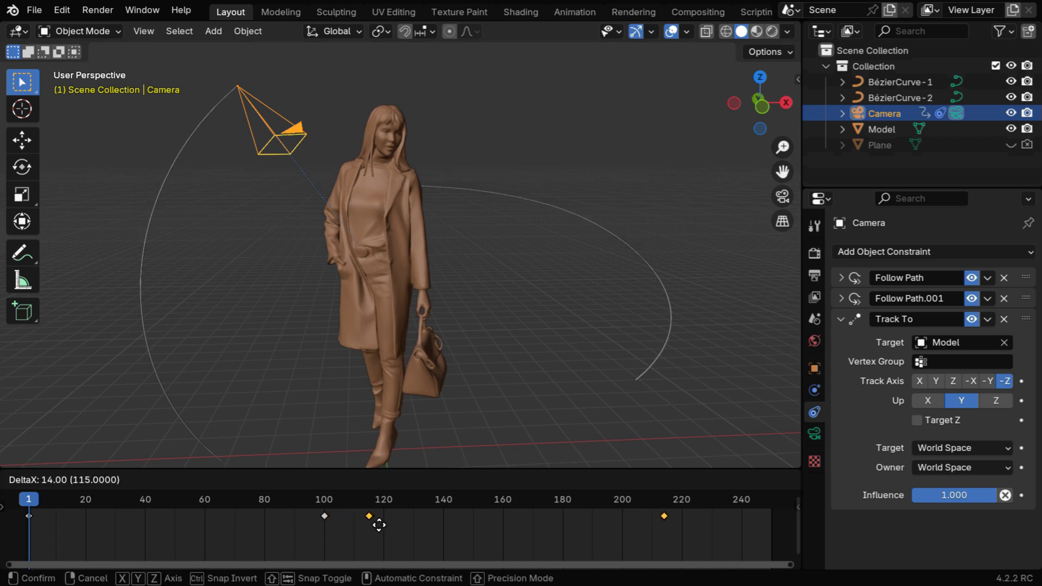
{"action": "type", "text": "50"}
{"action": "key", "text": "Return"}
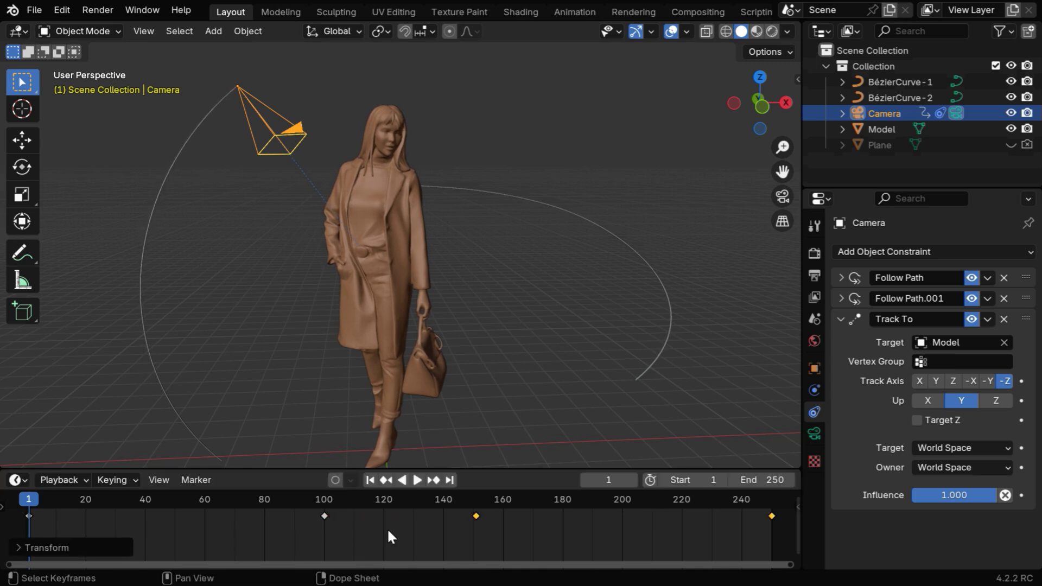
Step: Go to frame 122 and expand both Follow Path constraints to examine their influences between the two curves
{"action": "left_click", "coordinate": [389, 499]}
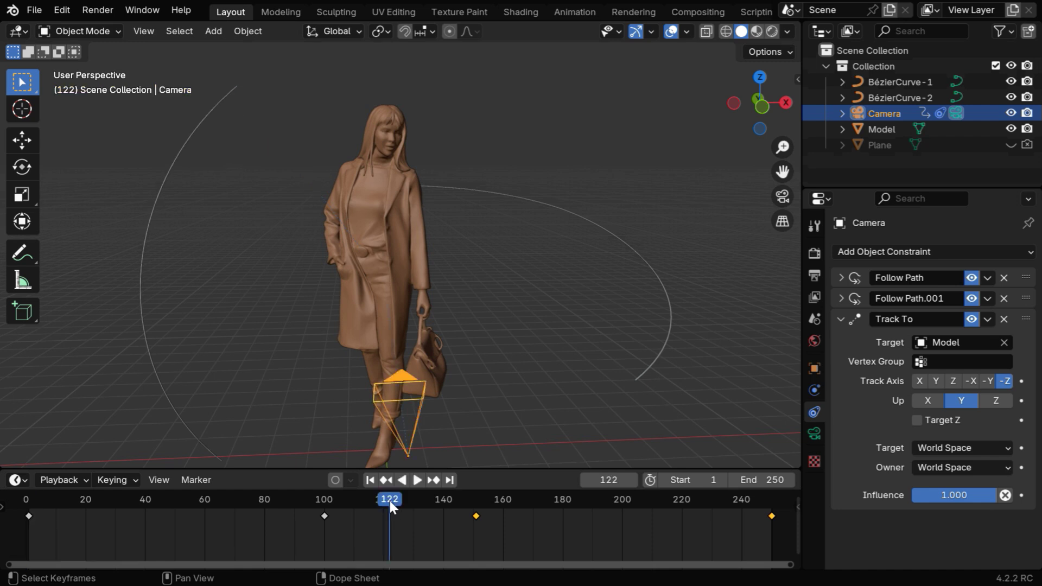
{"action": "left_click", "coordinate": [840, 299]}
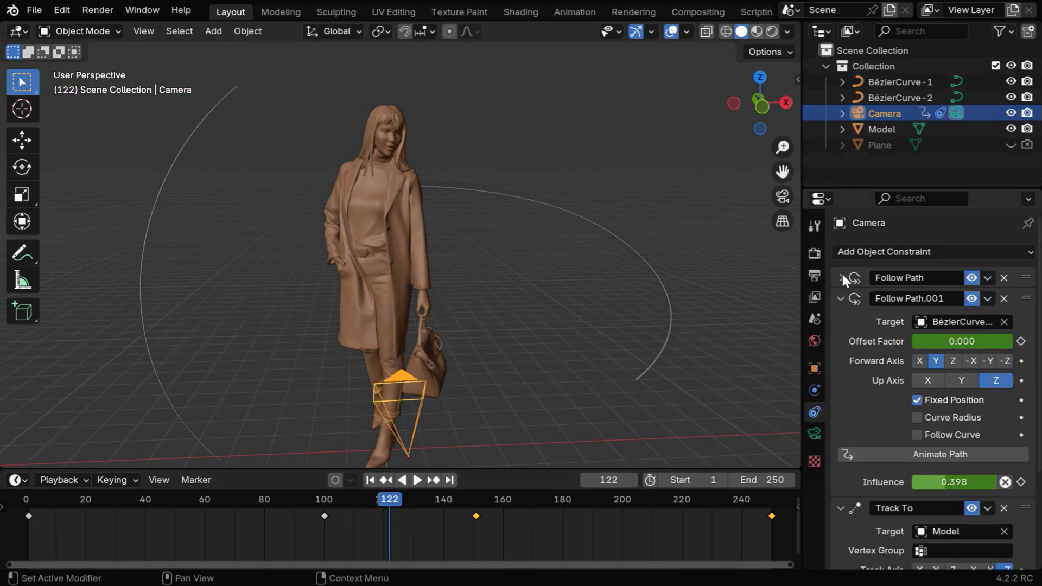
{"action": "left_click", "coordinate": [841, 277]}
{"action": "scroll", "coordinate": [920, 421], "scroll_direction": "down", "scroll_amount": 5}
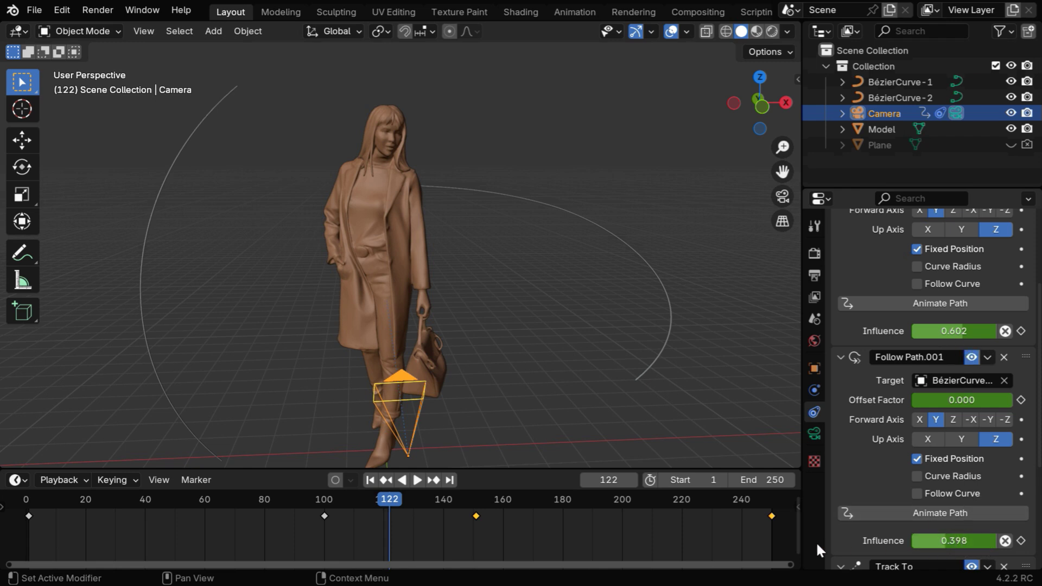
Step: Return to frame 1, shrink the timeline back to its header and play the animation to check the camera's transition between the curves
{"action": "left_click", "coordinate": [370, 480]}
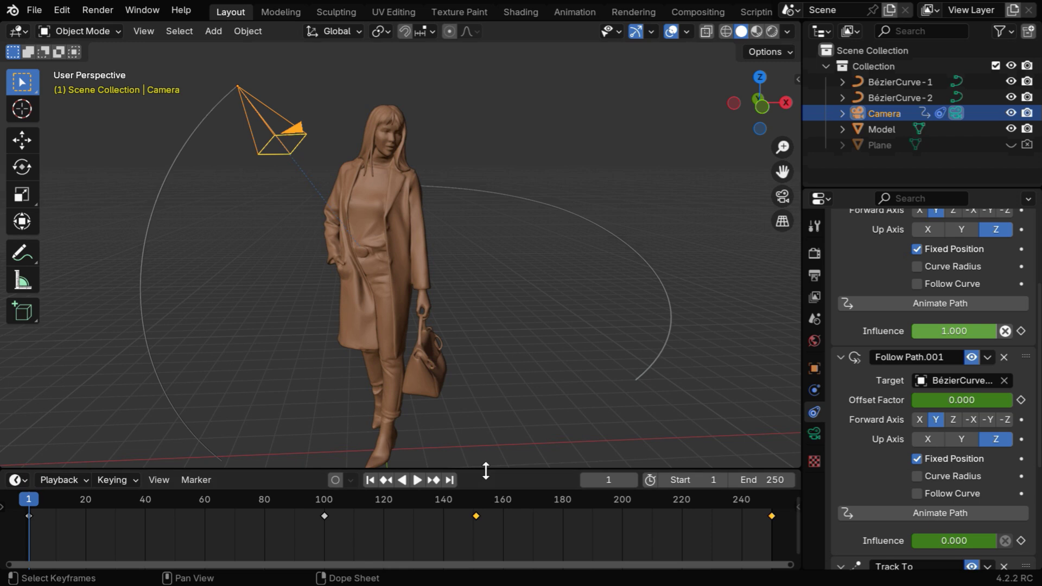
{"action": "left_click_drag", "start_coordinate": [485, 469], "coordinate": [485, 549]}
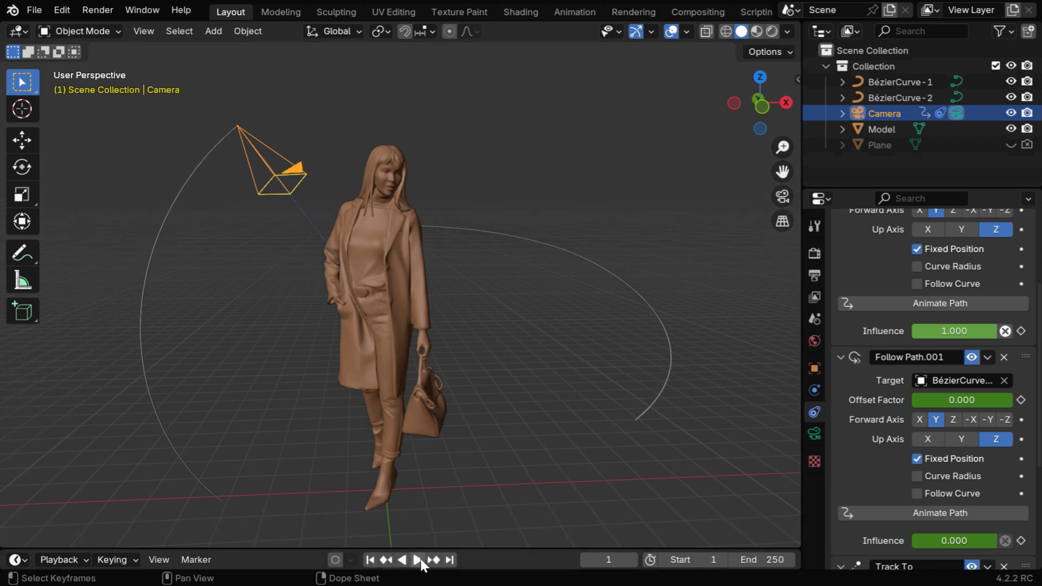
{"action": "left_click", "coordinate": [417, 559]}
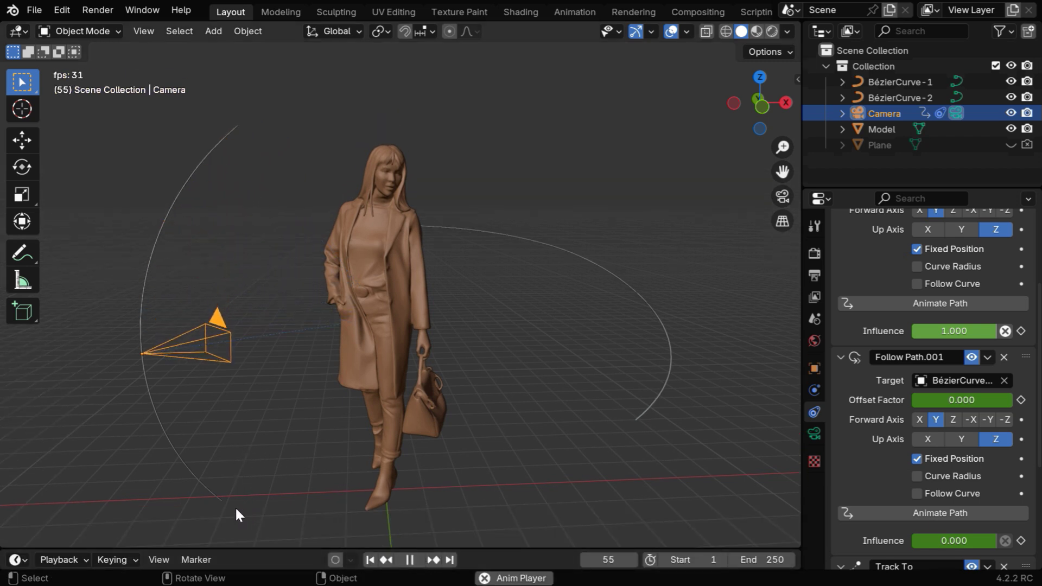